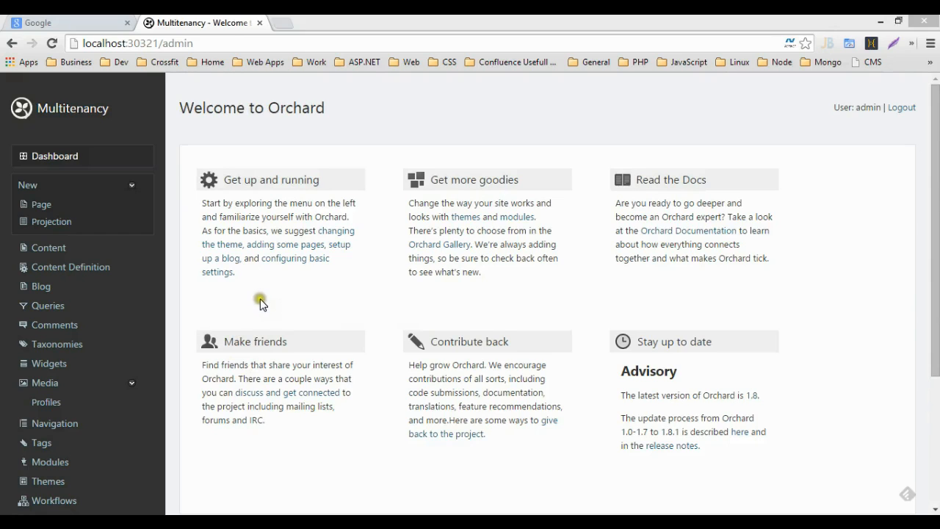
Step: Filter features for 'mul', enable Multi Tenancy, and show the tenant list containing only Default
click(60, 466)
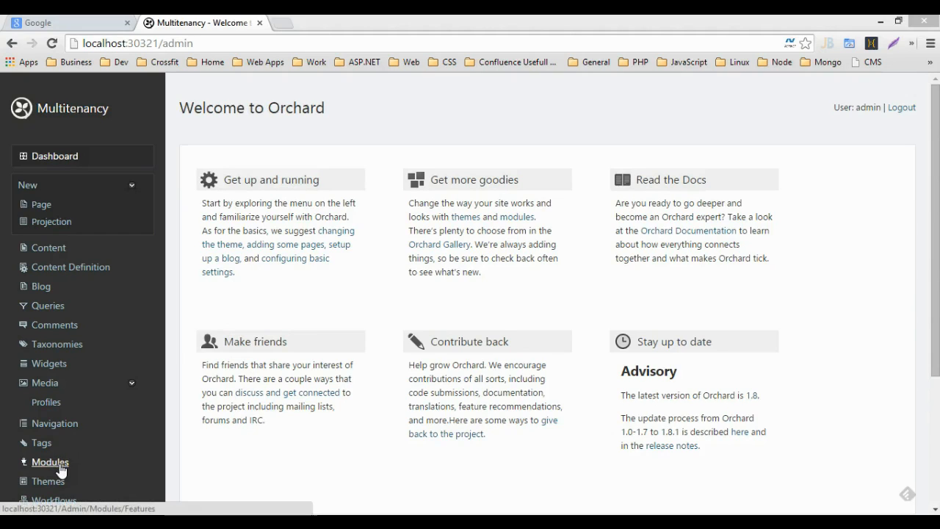
click(56, 465)
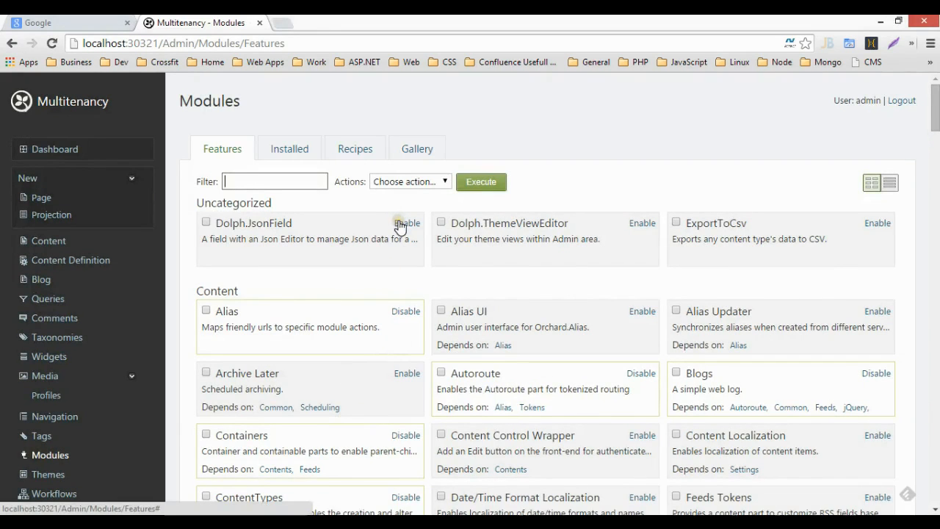
text(mul)
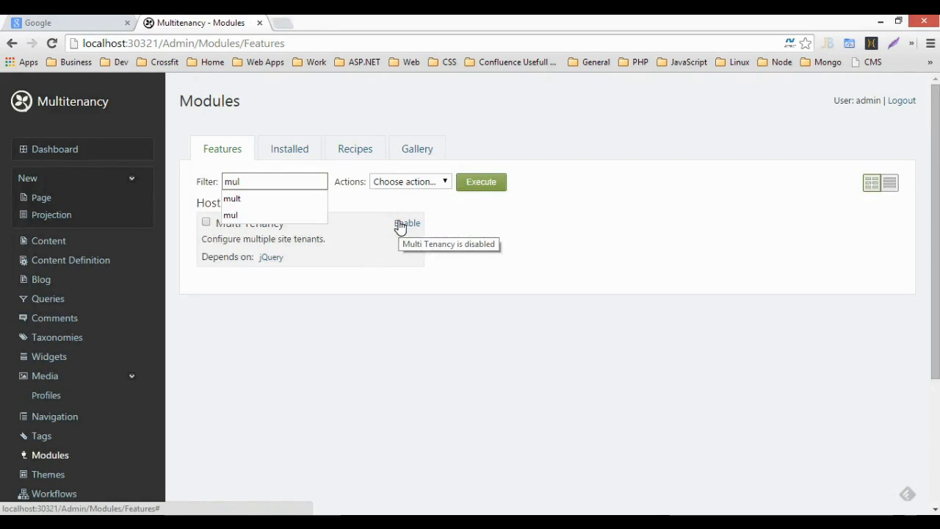
click(402, 223)
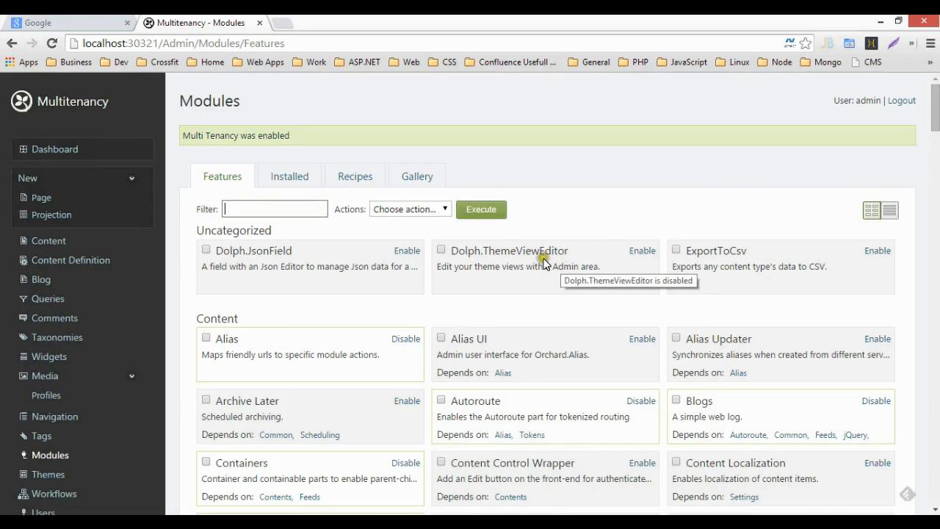
click(602, 222)
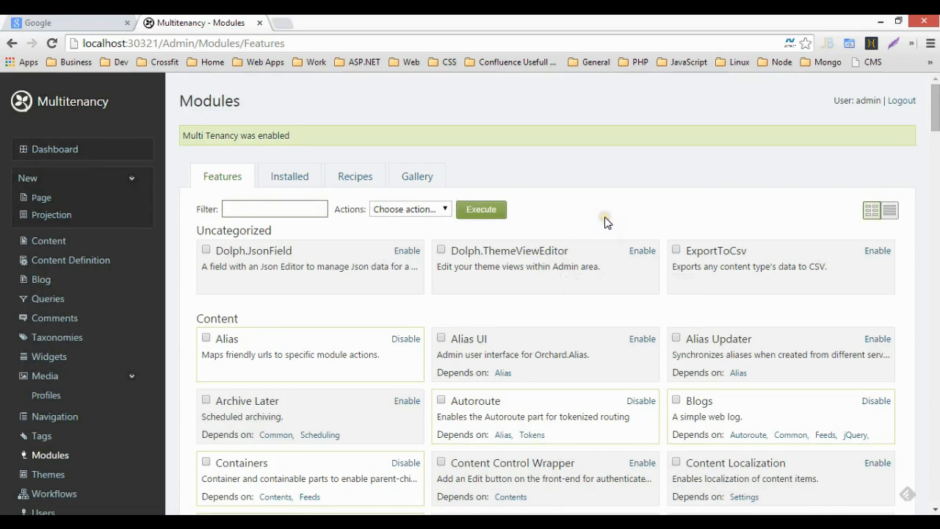
click(595, 213)
scroll(201, 303, down, 3)
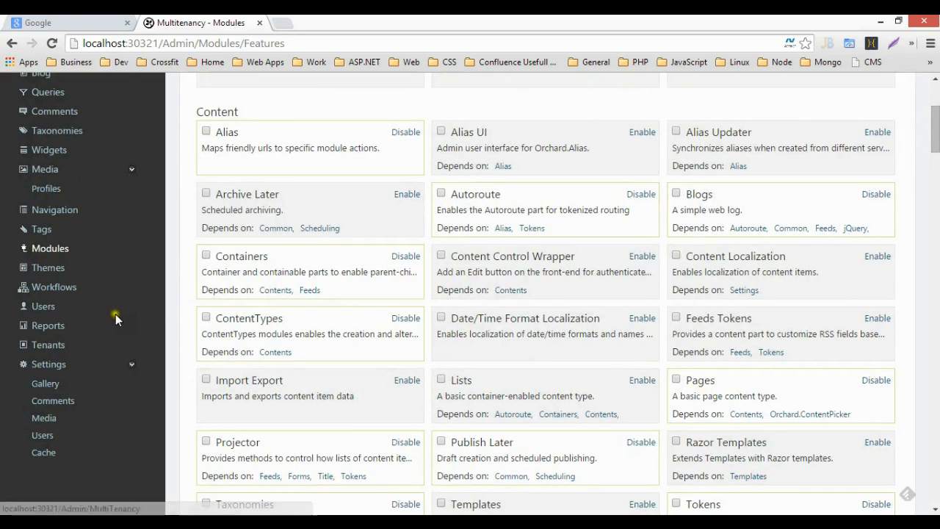
click(59, 347)
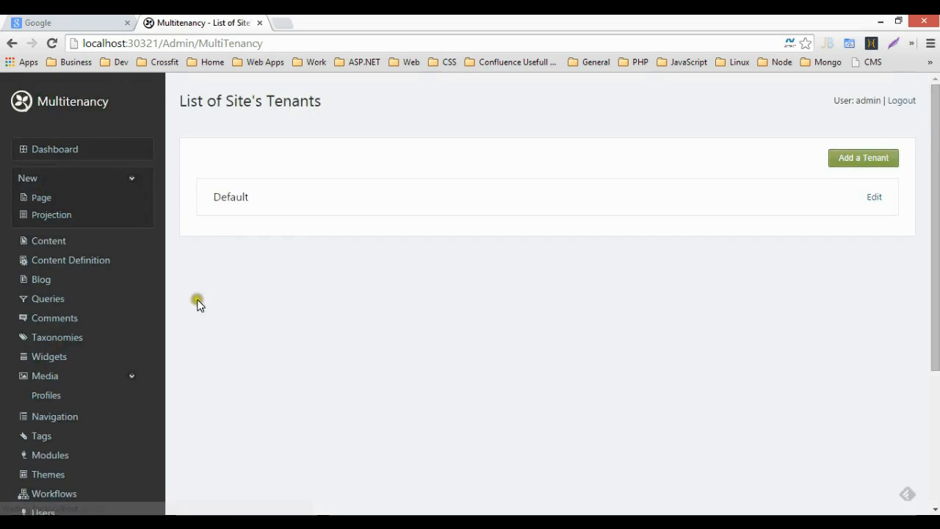
Step: Start a new tenant and name it 'NewTenant'
click(273, 194)
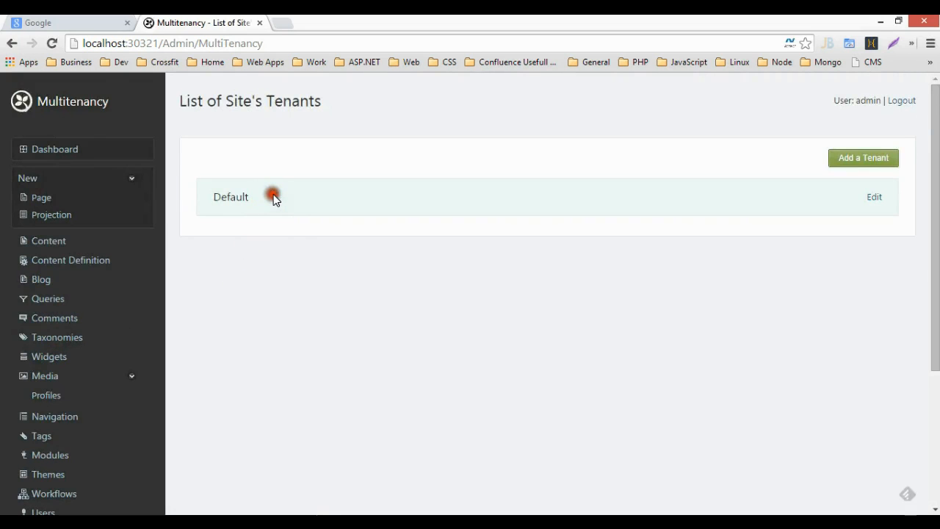
drag(279, 198, 213, 195)
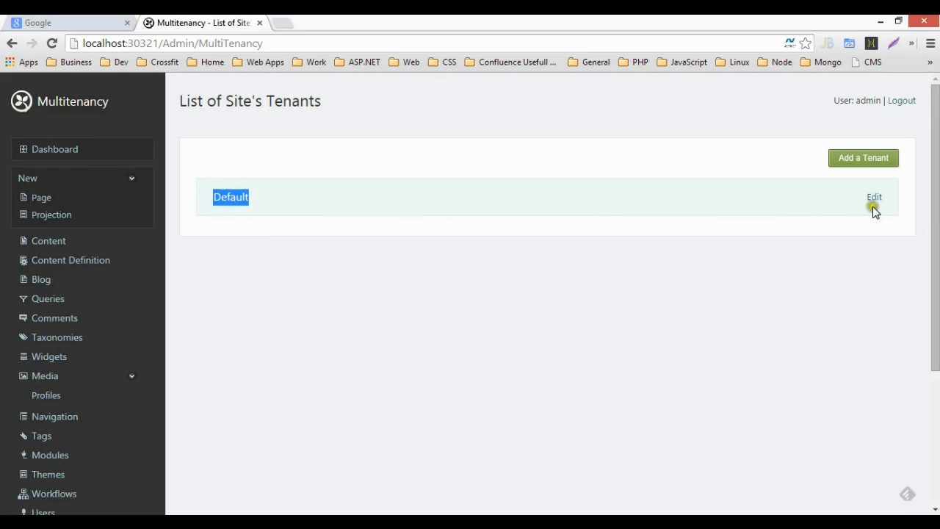
click(644, 196)
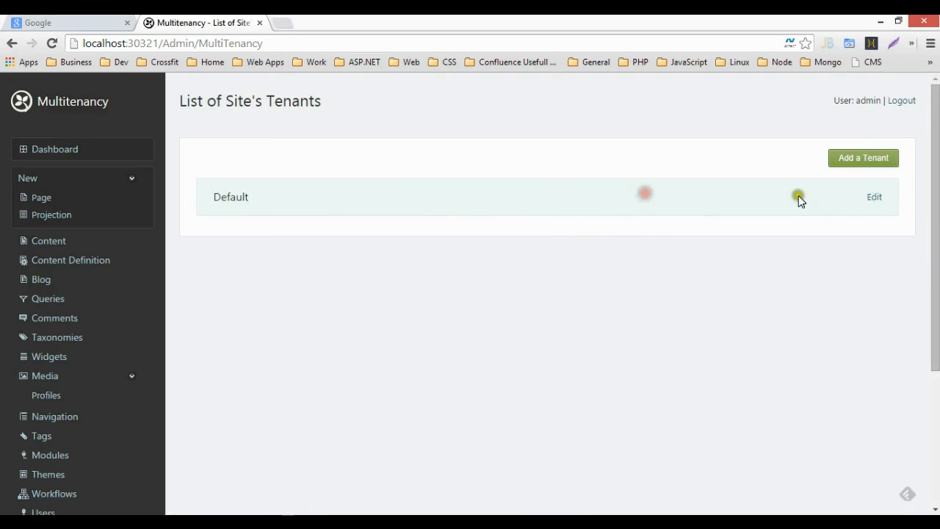
click(854, 163)
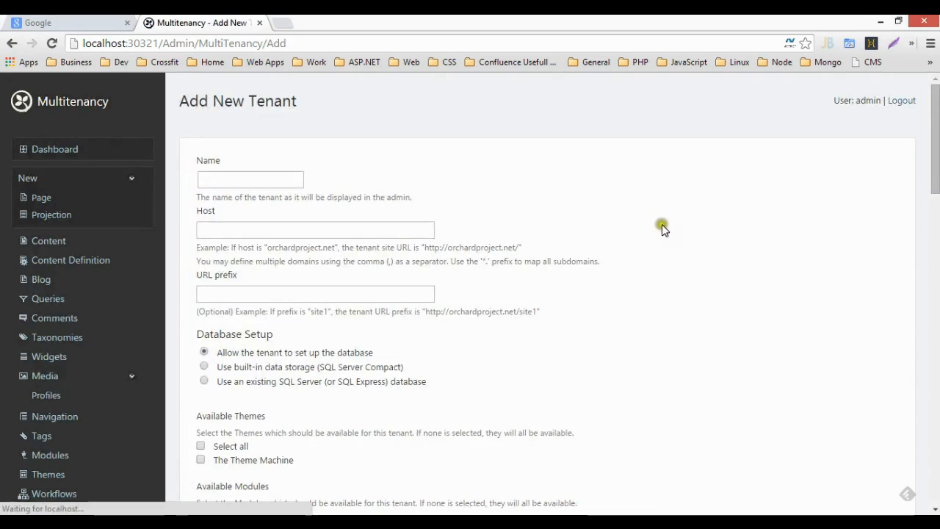
click(289, 179)
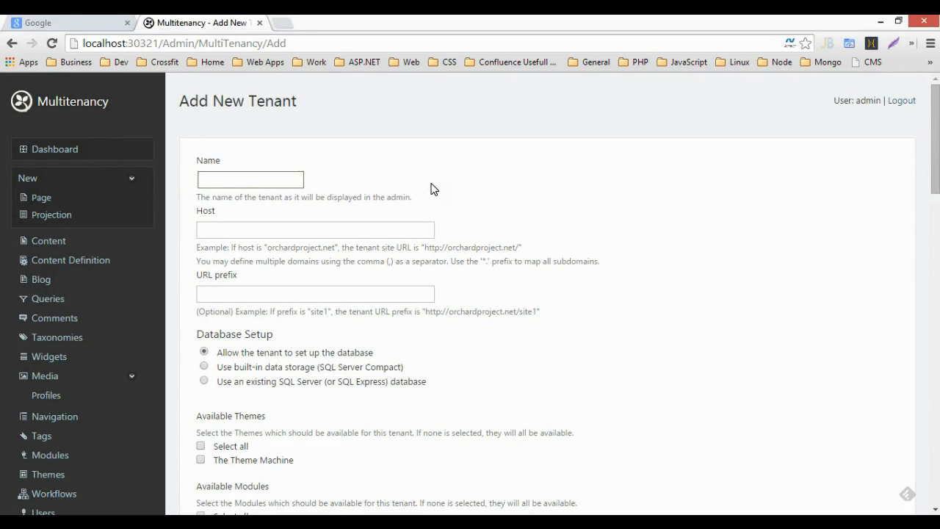
text(NewTenant)
key(Tab)
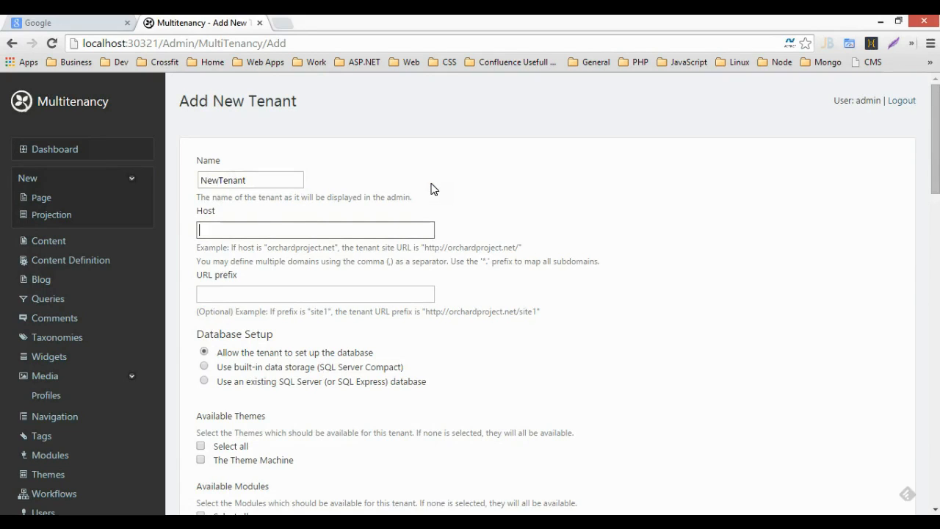
Step: Leave Host empty and set the URL prefix to 'newtenant'
click(394, 227)
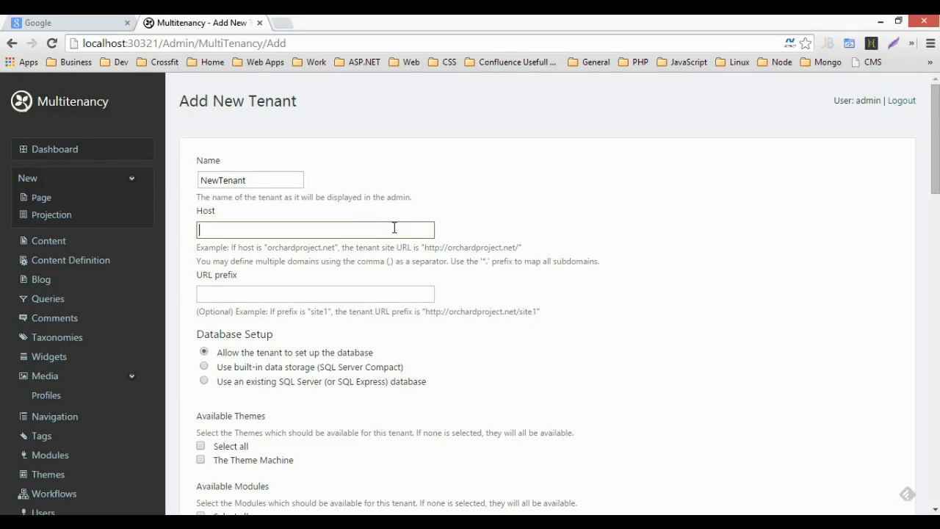
click(346, 292)
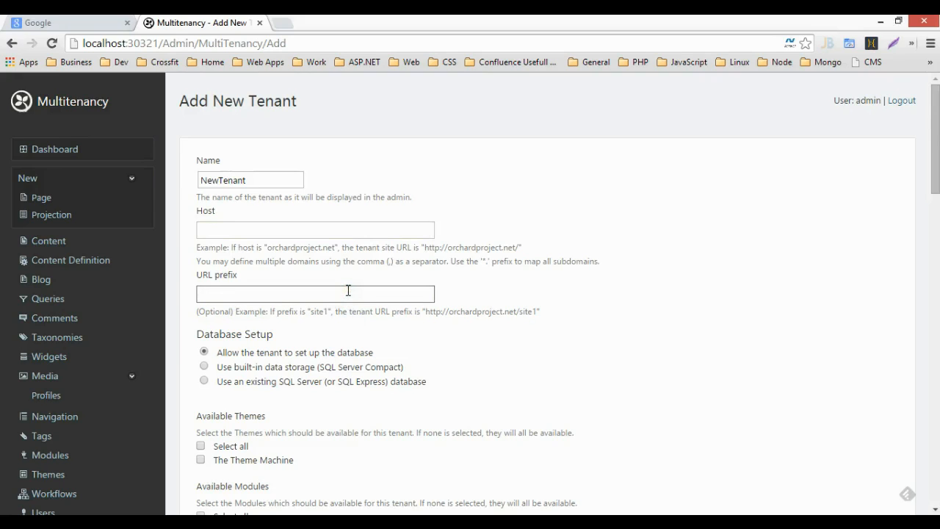
text(newt)
text(ent)
key(BackSpace)
key(BackSpace)
key(BackSpace)
text(ant)
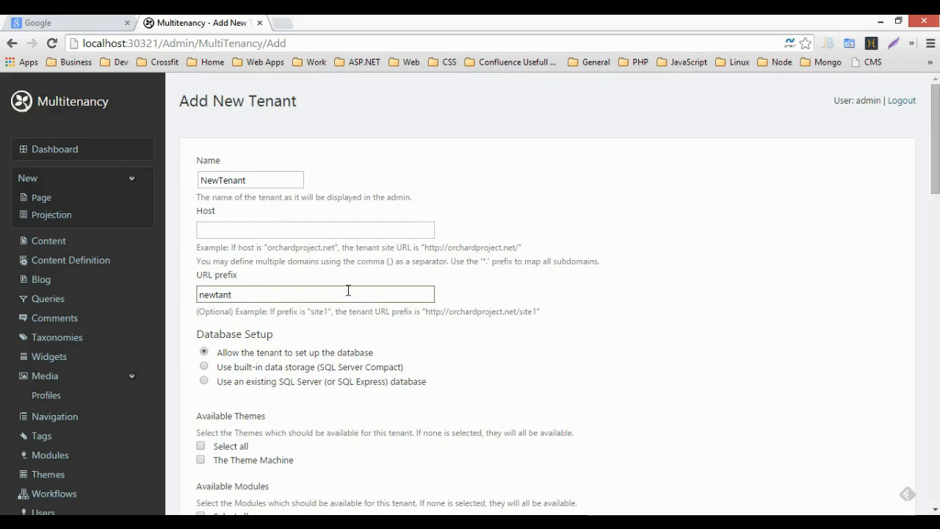
text(ena)
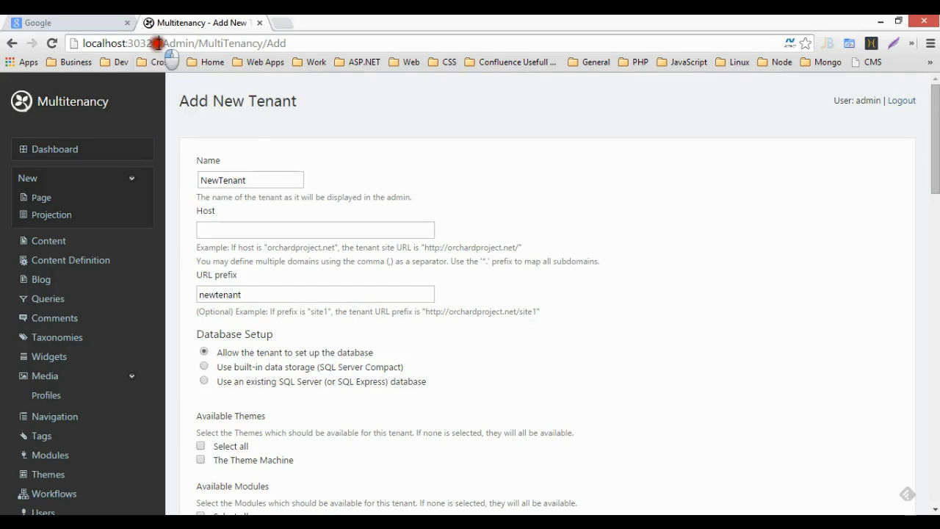
drag(158, 44, 82, 44)
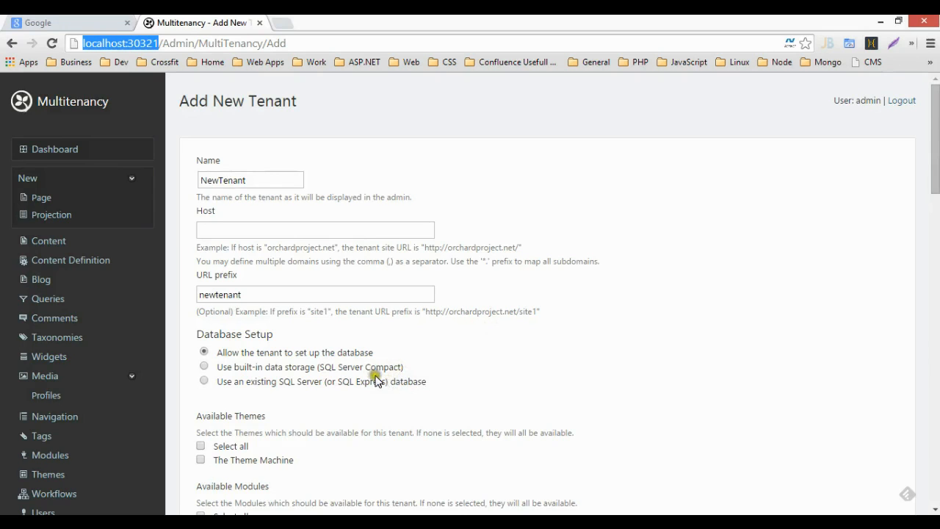
Step: Tick Select all under both Available Modules and Available Themes for the new tenant
scroll(379, 375, down, 2)
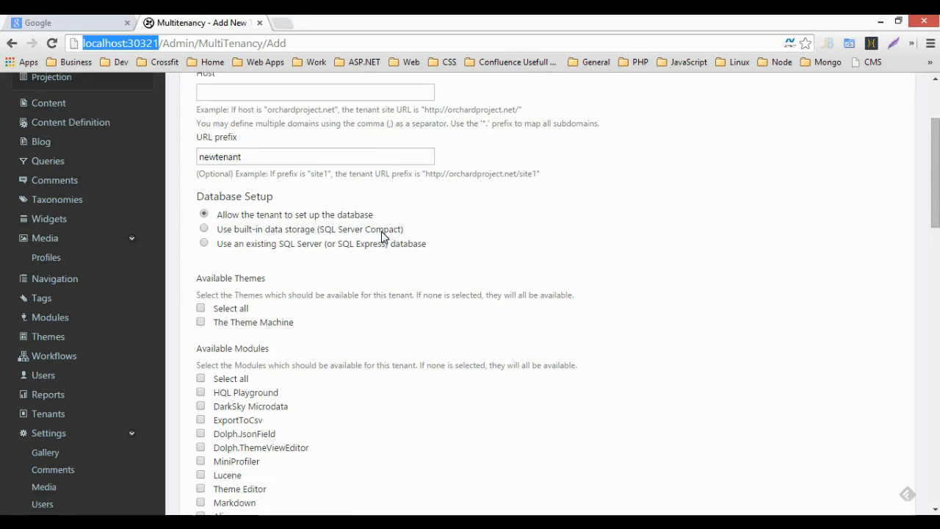
scroll(357, 245, down, 2)
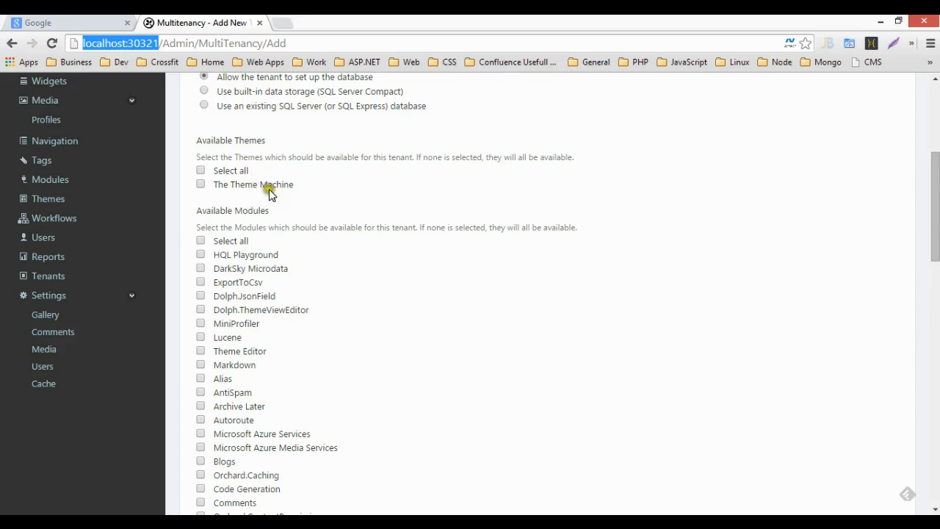
scroll(308, 253, down, 4)
scroll(309, 253, up, 5)
click(200, 309)
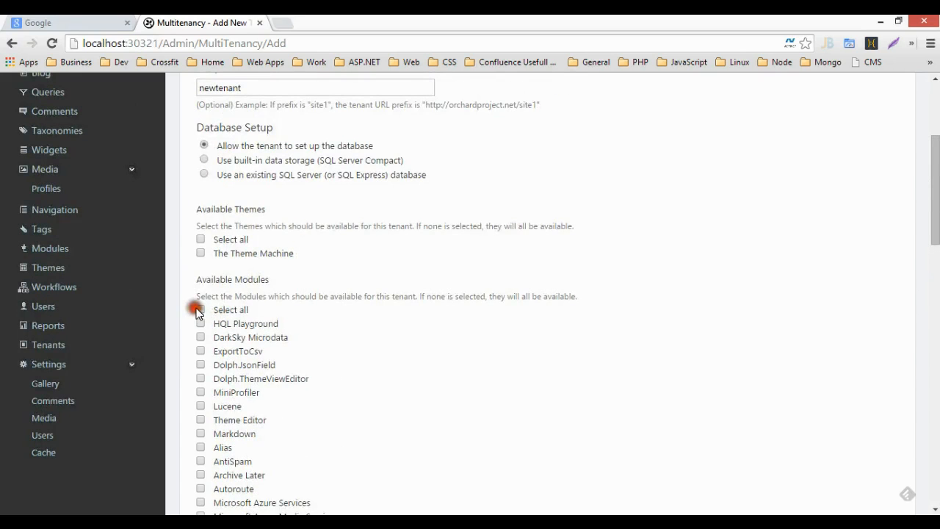
click(200, 240)
scroll(423, 327, down, 15)
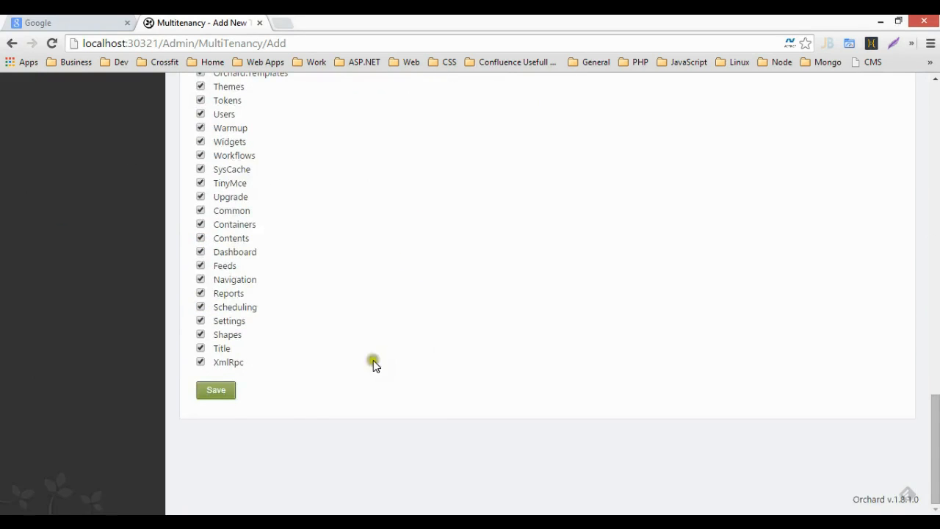
Step: Save NewTenant, review its settings, and open its Set Up page from the tenant list
click(220, 392)
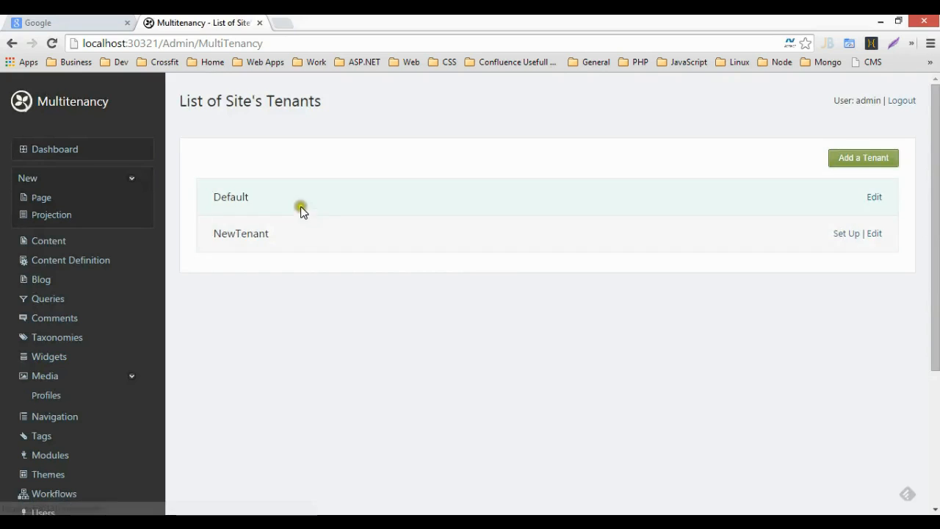
drag(269, 235, 212, 233)
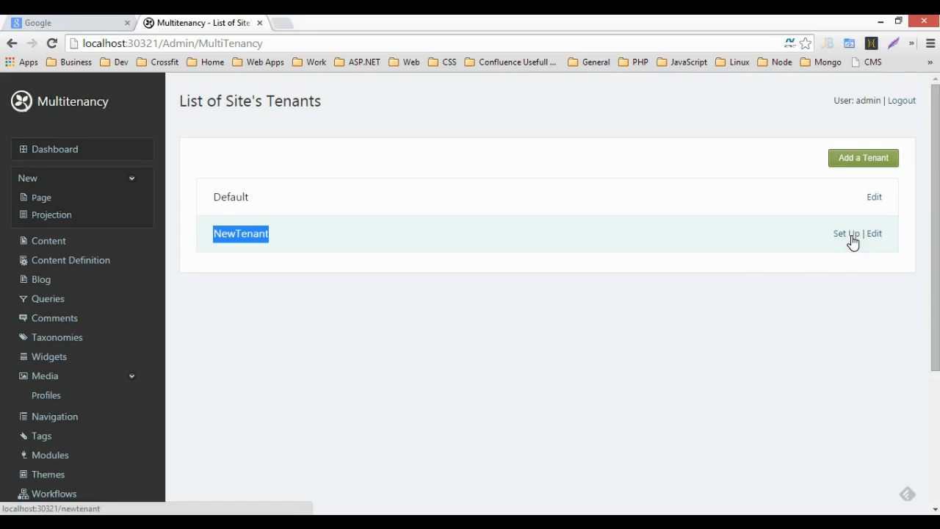
click(875, 236)
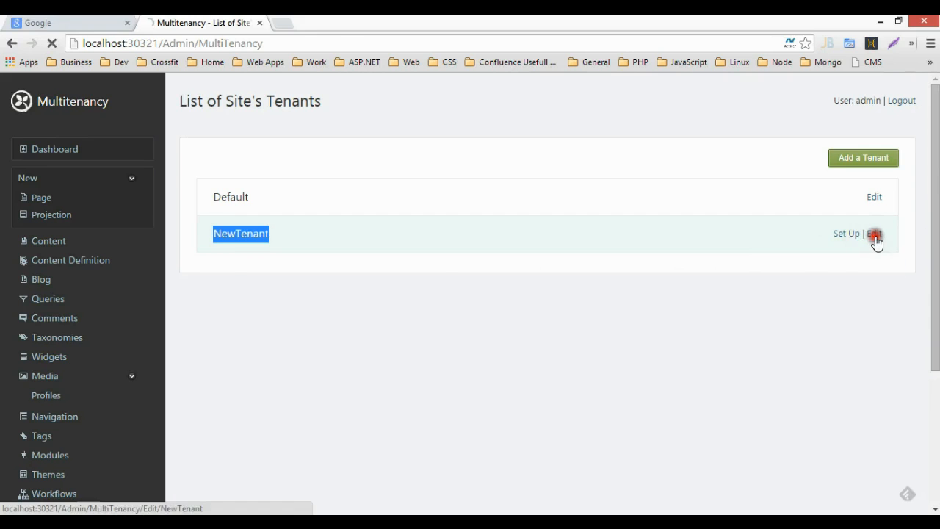
click(14, 44)
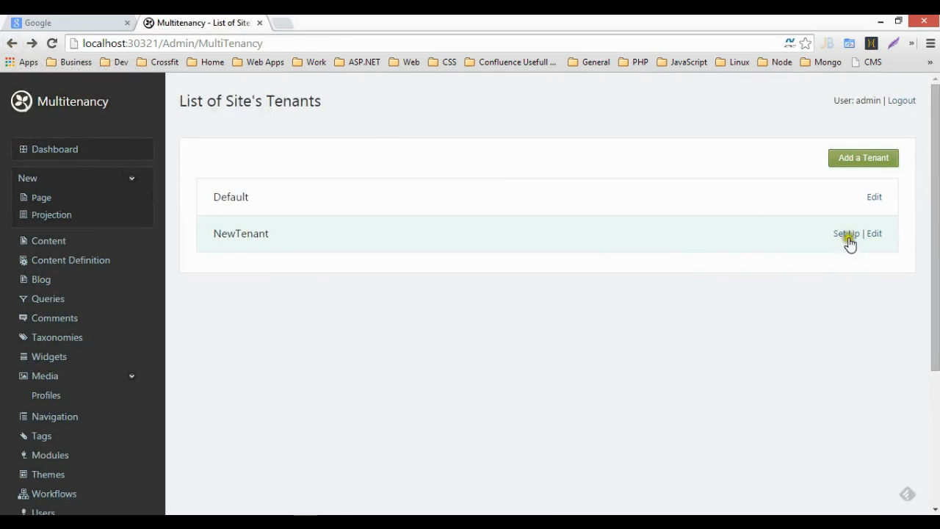
click(848, 235)
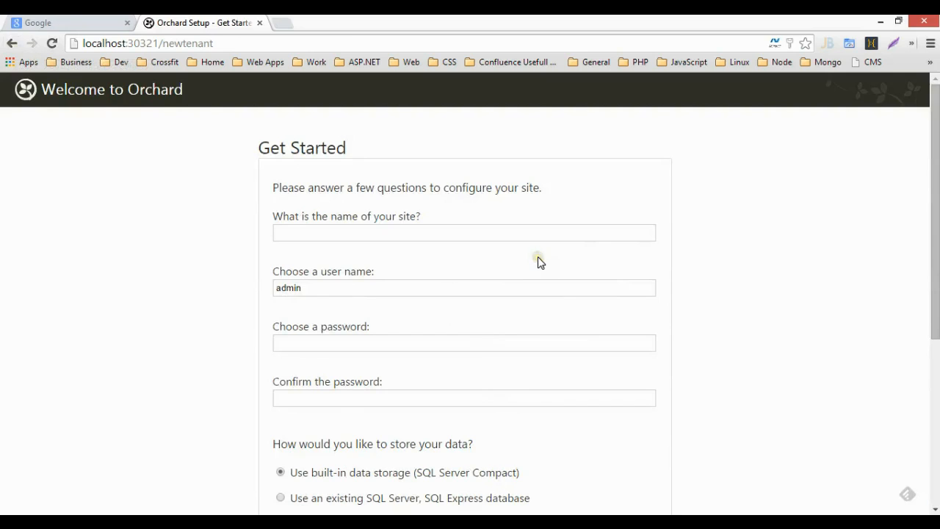
Step: Complete the NewTenant setup with the admin user and the Default recipe
text(New)
key(Tab)
key(Tab)
click(573, 295)
scroll(573, 296, down, 4)
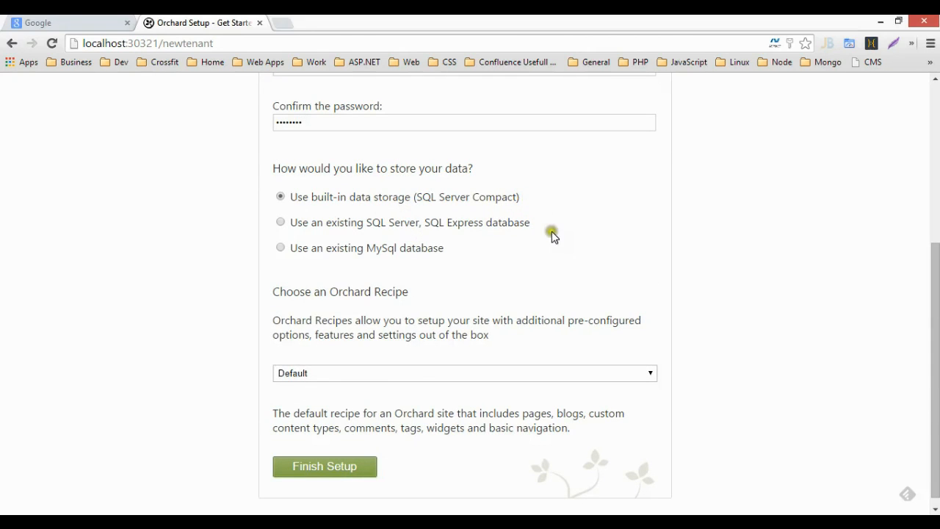
scroll(544, 242, down, 1)
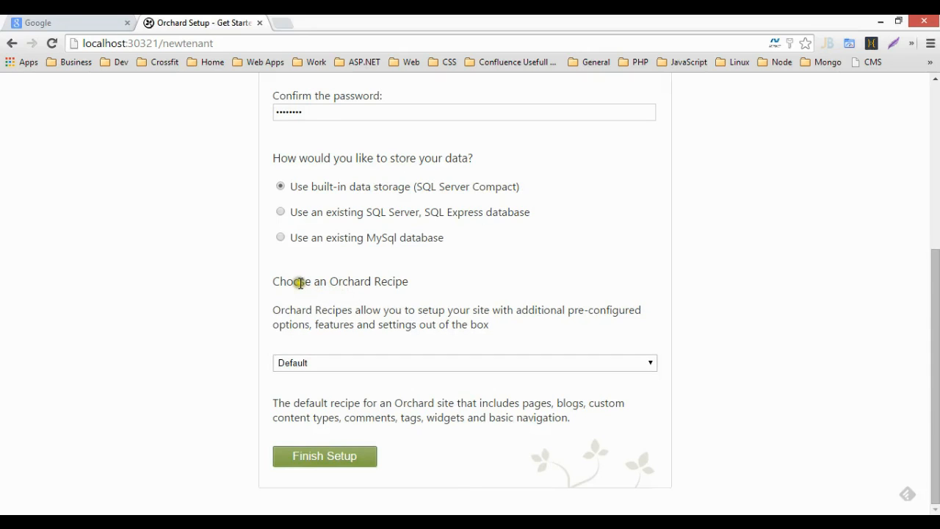
click(393, 361)
click(392, 360)
click(358, 454)
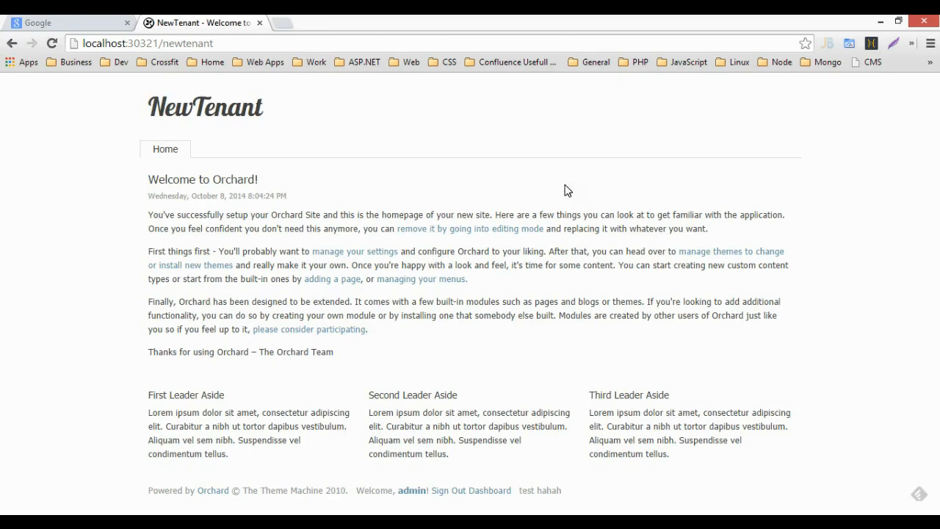
click(294, 44)
click(293, 44)
text(/admin)
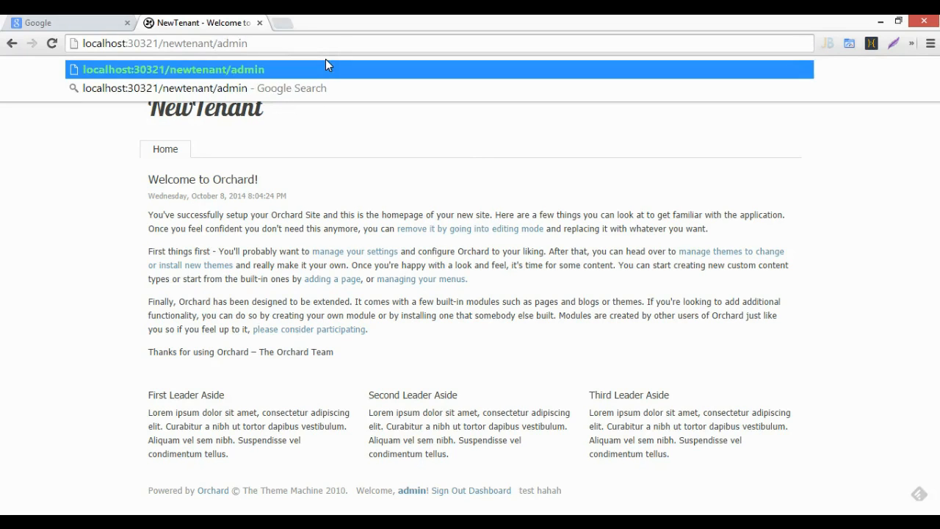
key(Return)
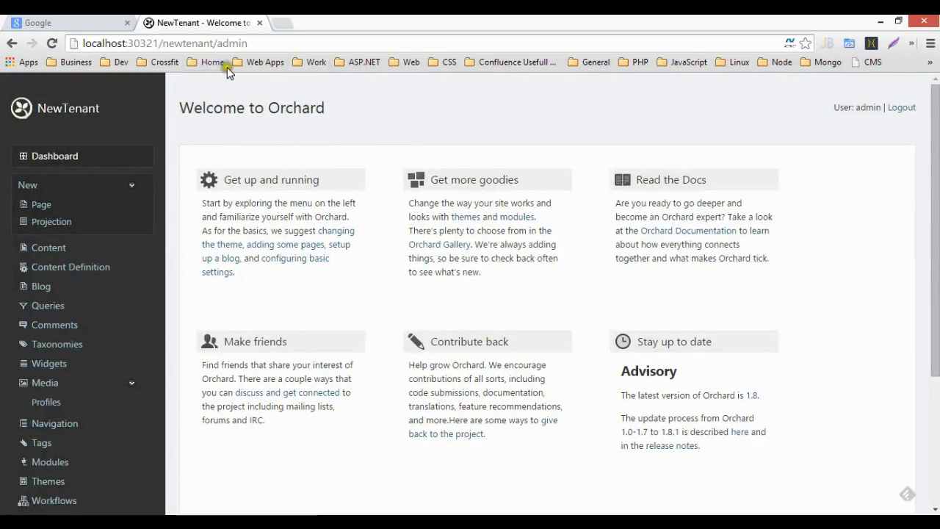
drag(214, 44, 299, 44)
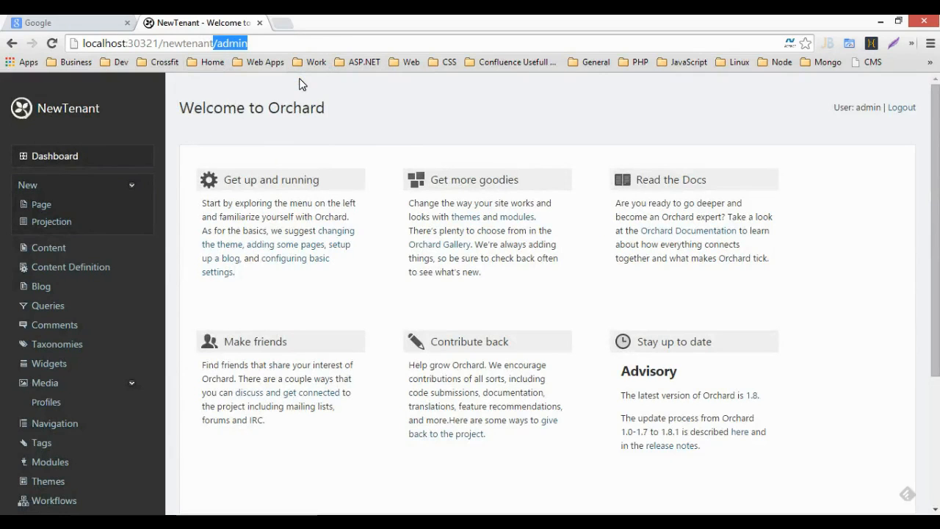
key(BackSpace)
key(Return)
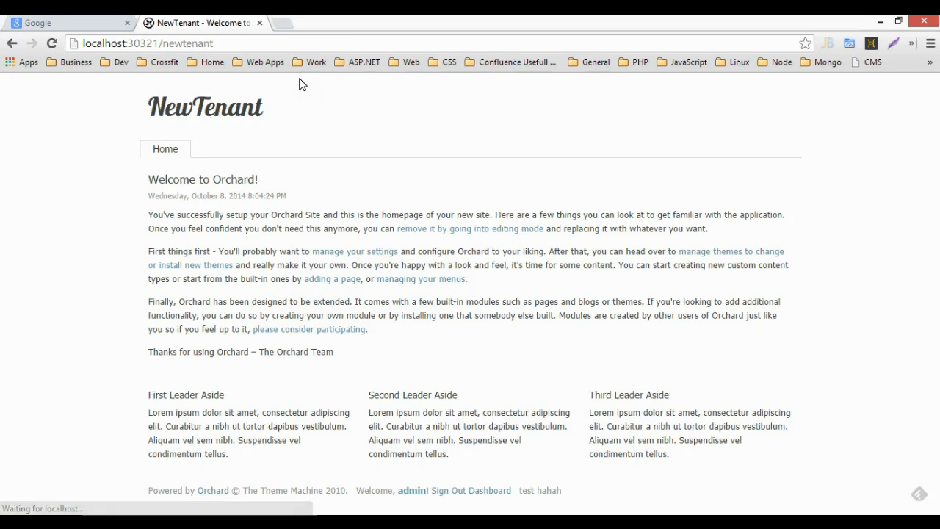
drag(165, 42, 316, 43)
text(admi)
key(Return)
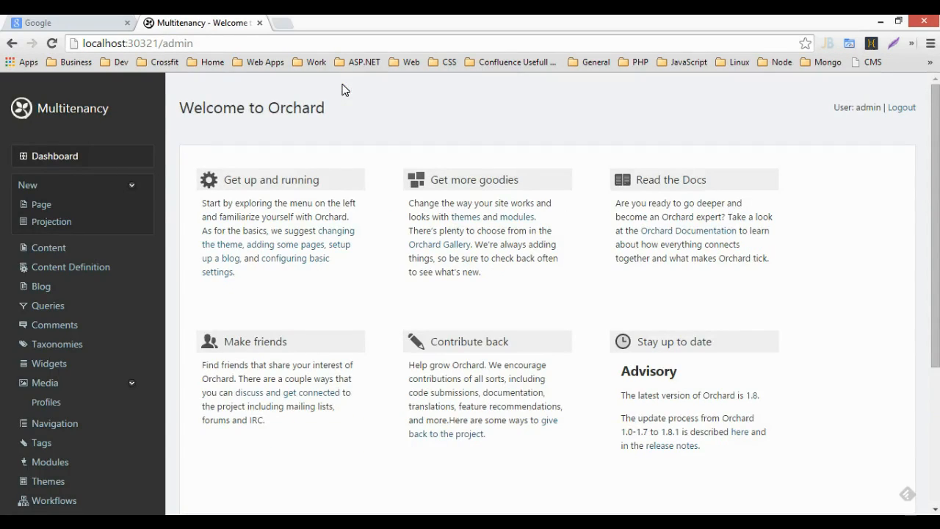
scroll(117, 281, down, 2)
scroll(76, 294, down, 1)
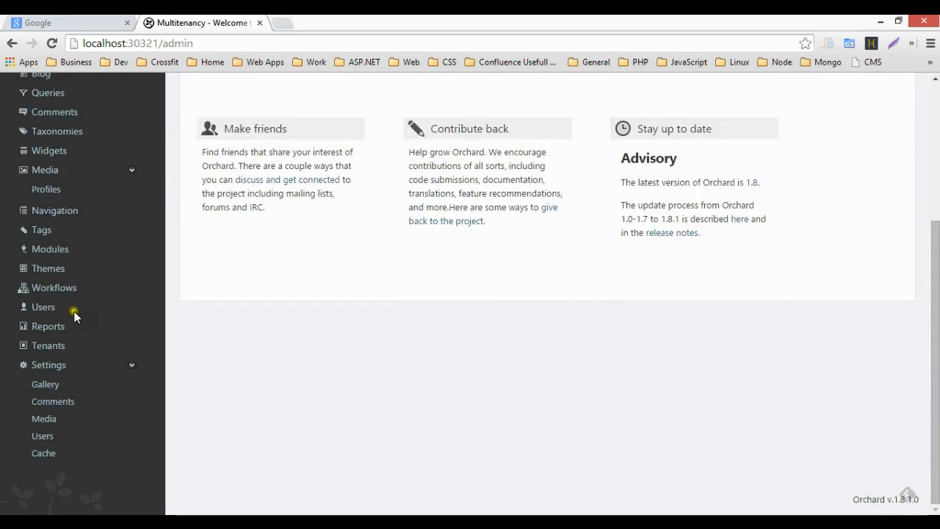
click(57, 345)
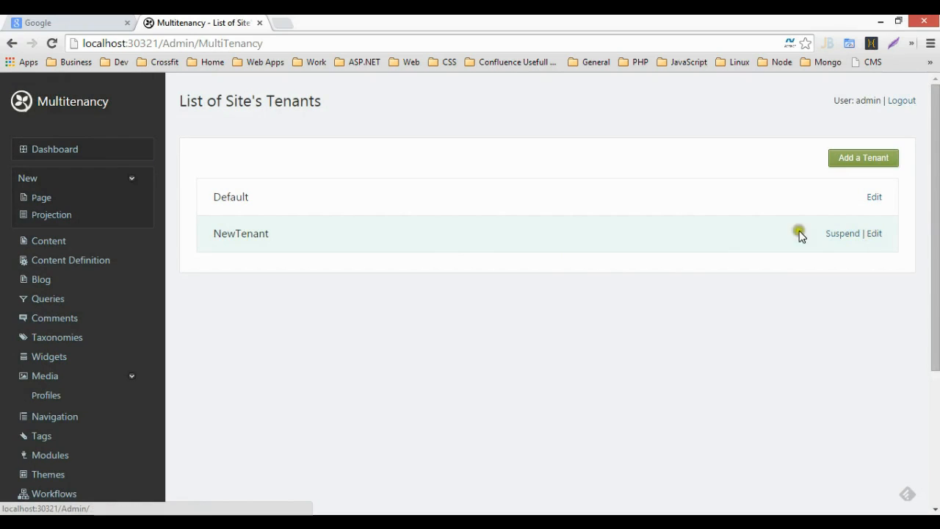
click(12, 43)
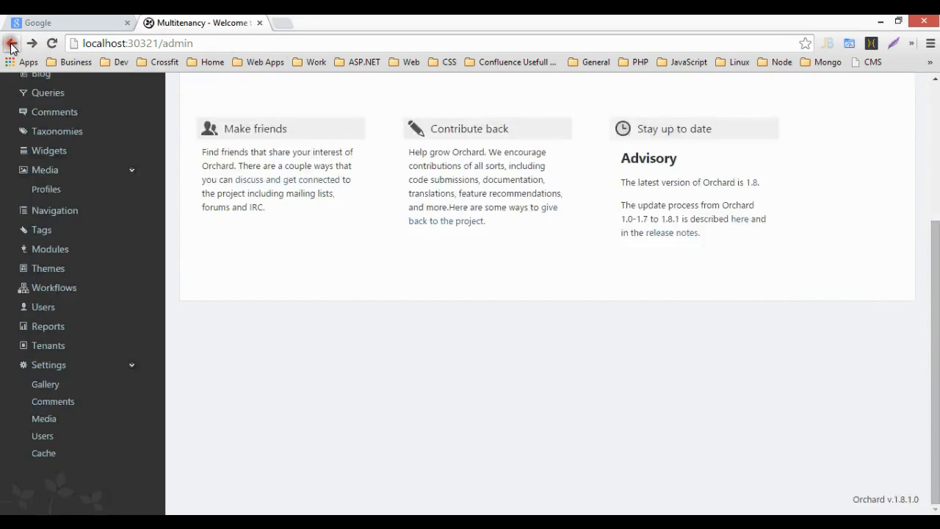
double_click(169, 44)
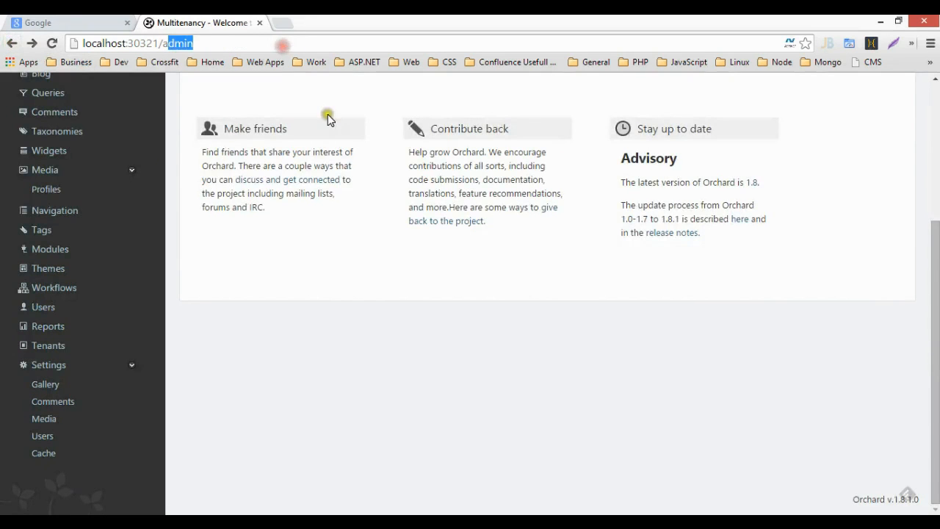
key(BackSpace)
text(new)
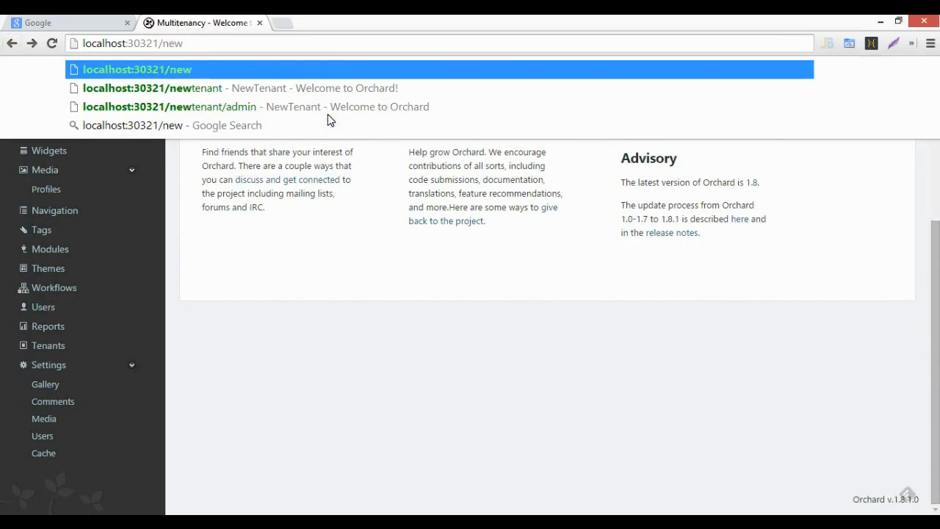
key(Down)
key(Return)
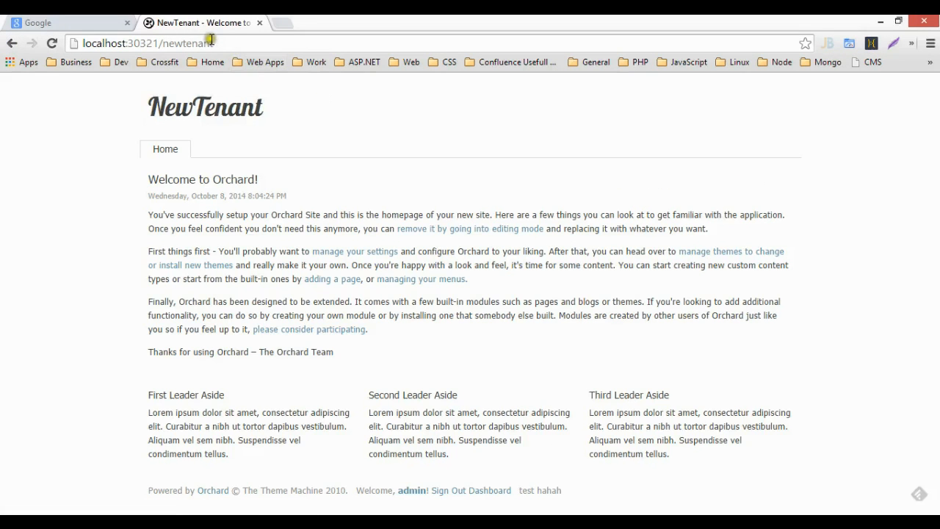
double_click(209, 42)
drag(229, 44, 157, 43)
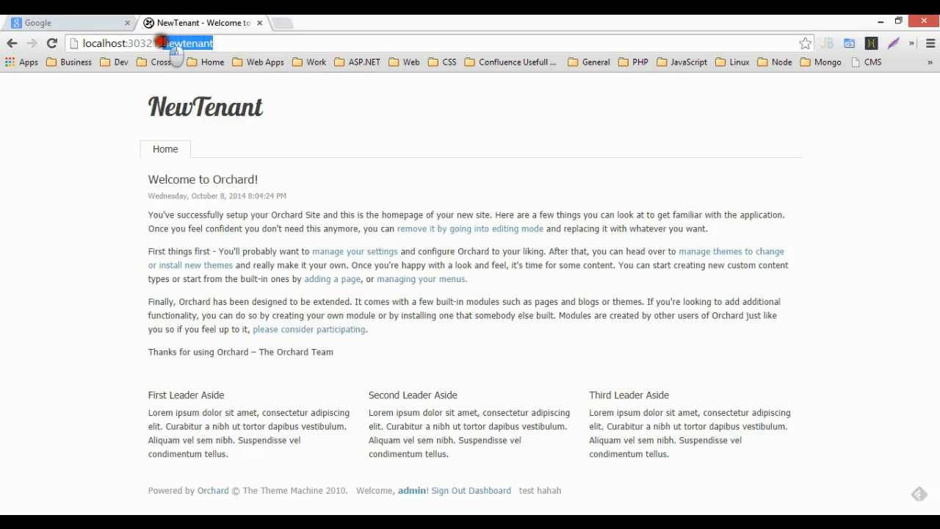
click(231, 43)
drag(231, 43, 157, 43)
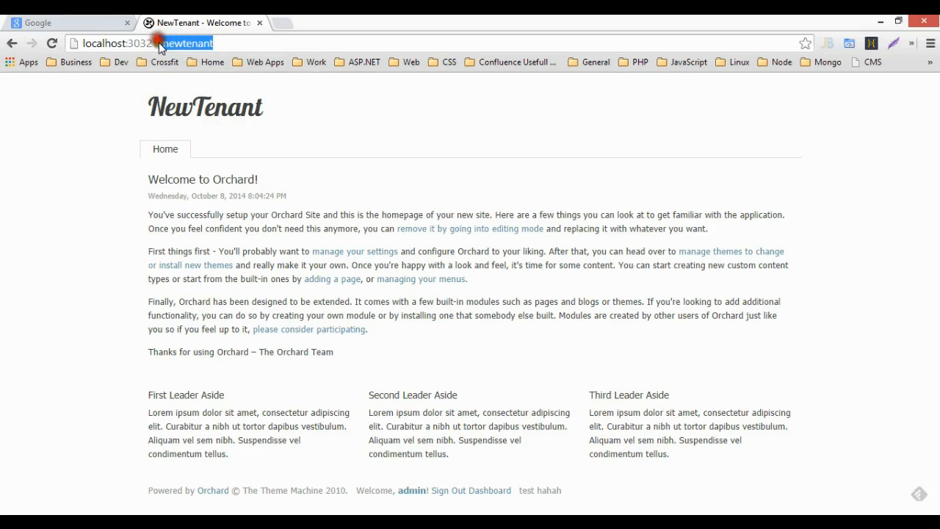
Step: Go to /newtenant/admin and open the Welcome to Orchard! page for editing
click(227, 44)
text(/admin)
key(Return)
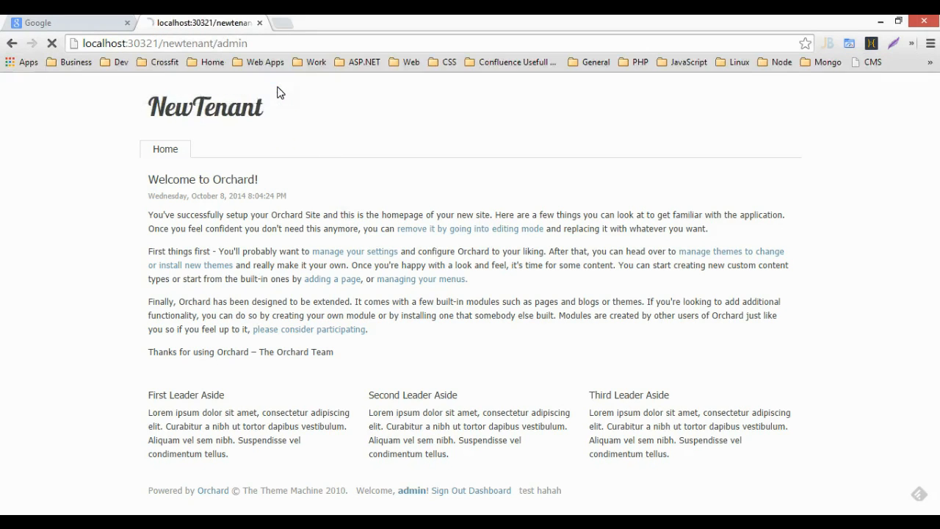
click(52, 237)
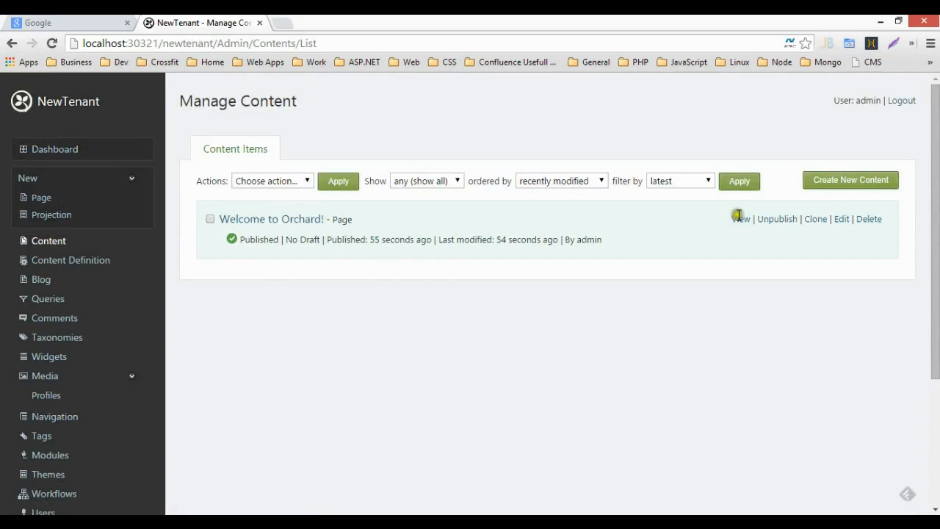
click(841, 219)
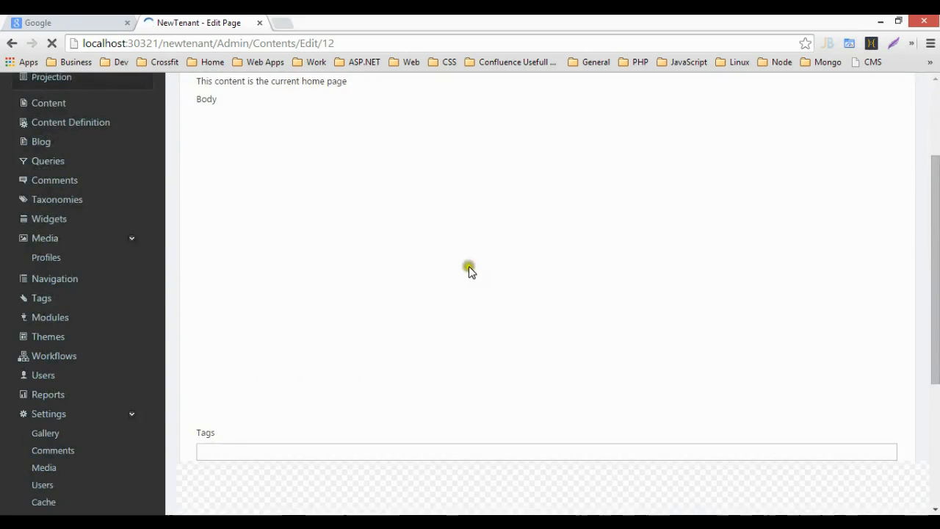
Step: Add the line 'sddsfsdfsdf' below the Orchard Team thanks and publish the page
click(428, 383)
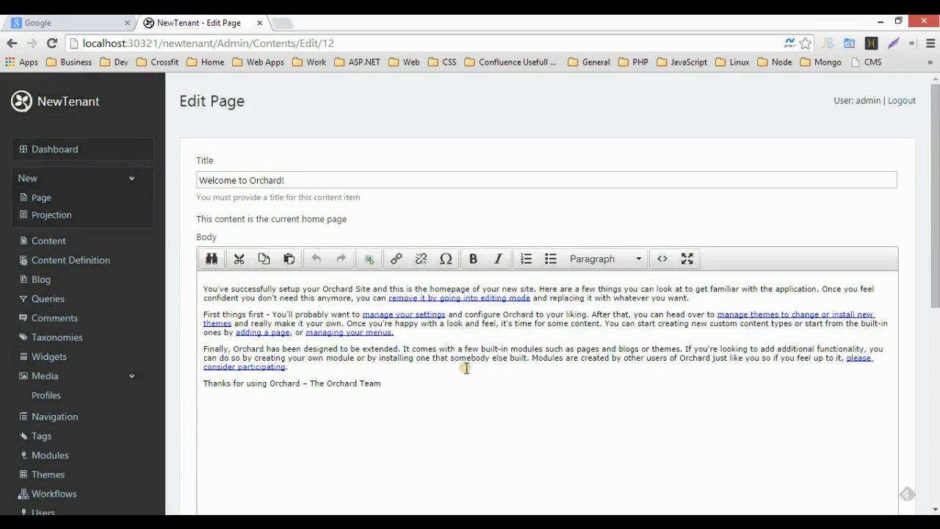
scroll(444, 345, down, 5)
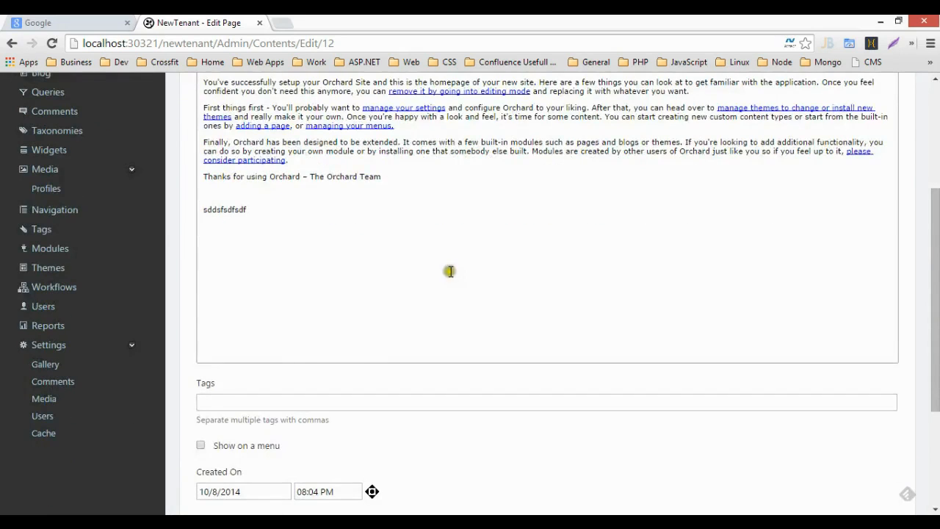
click(277, 396)
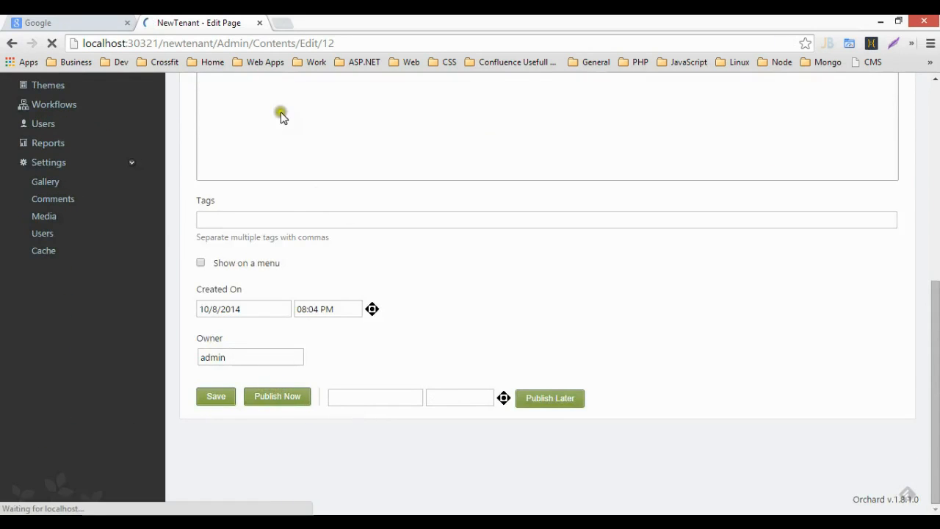
drag(217, 43, 560, 53)
Step: Reload the NewTenant home page and check the newly added line appears
key(BackSpace)
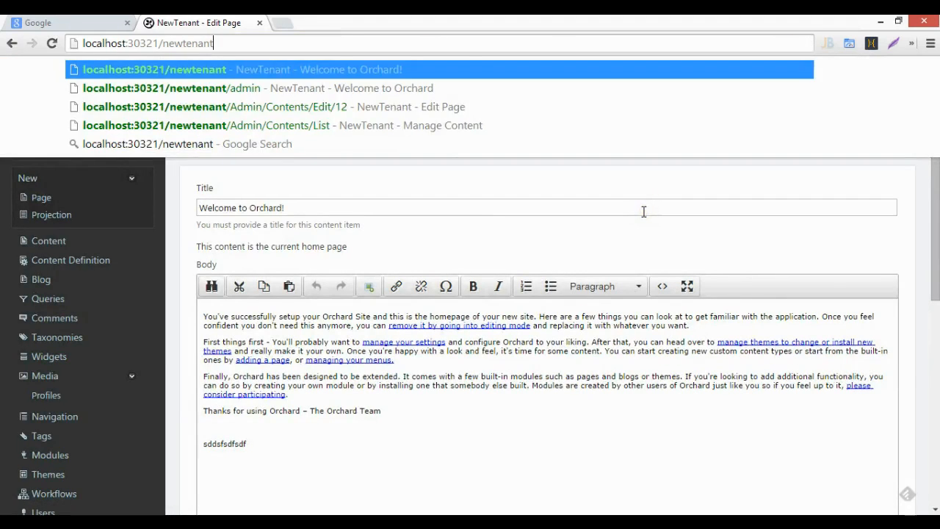
key(Return)
scroll(294, 336, down, 1)
triple_click(119, 356)
scroll(370, 209, up, 1)
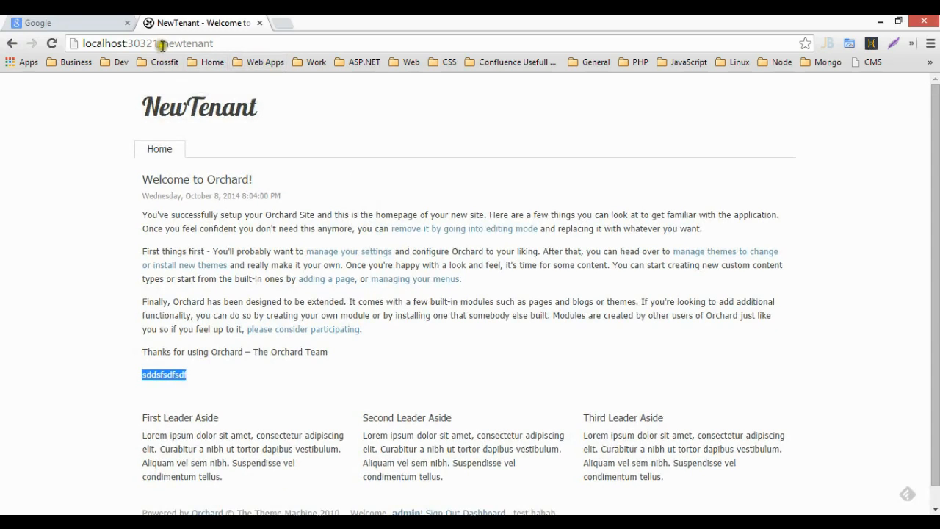
Step: Load the default Multitenancy home page at localhost:30321 for comparison
drag(159, 44, 458, 52)
key(BackSpace)
key(Return)
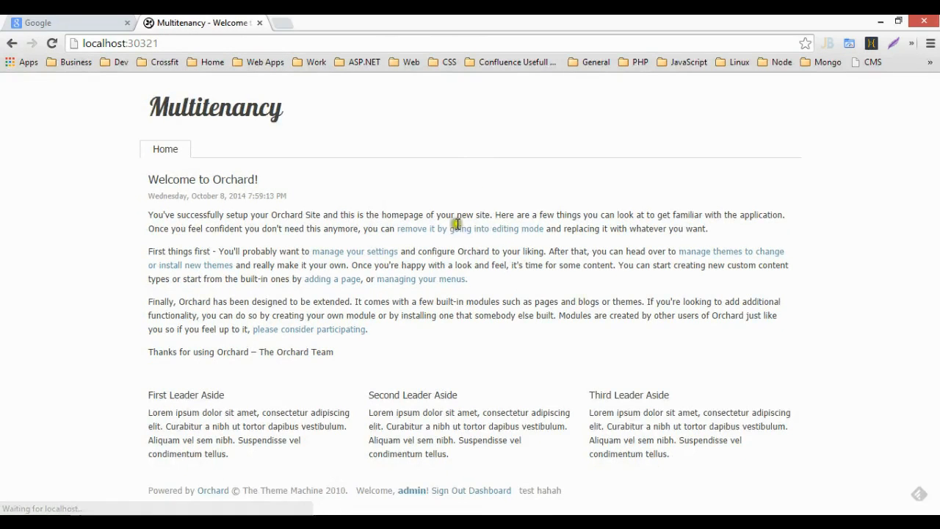
drag(378, 348, 235, 316)
click(244, 153)
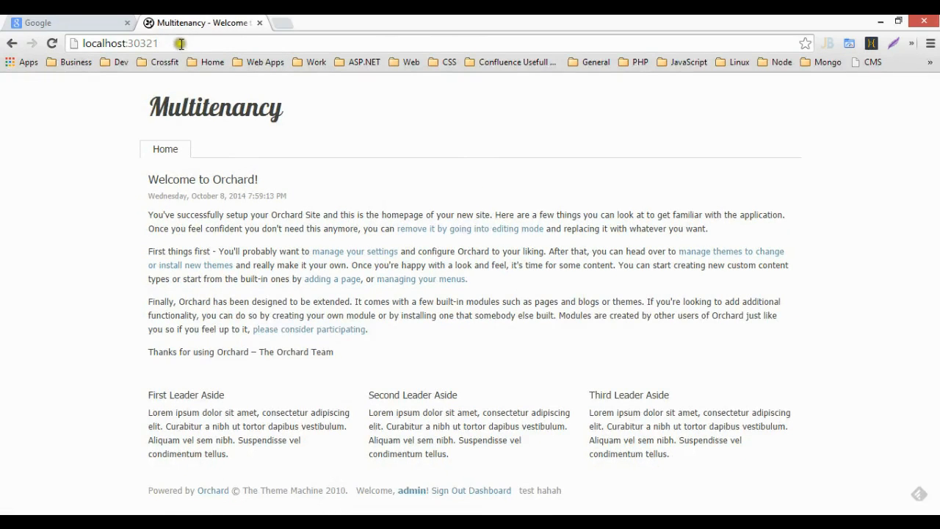
Step: Return to the NewTenant home page at localhost:30321/newtenant
text(/ten)
key(BackSpace)
key(BackSpace)
key(BackSpace)
text(new)
click(218, 70)
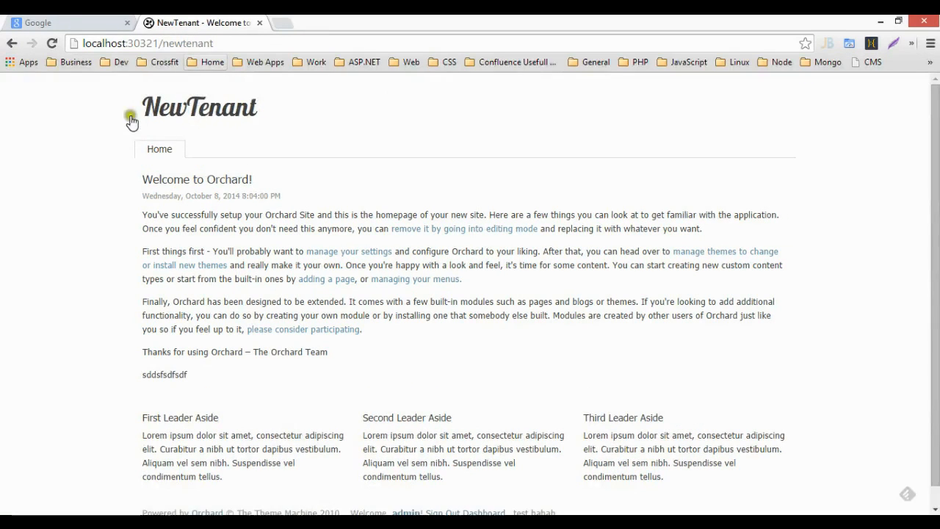
Step: Load the default site's admin dashboard at localhost:30321/admin
click(239, 44)
double_click(195, 44)
click(223, 43)
double_click(200, 43)
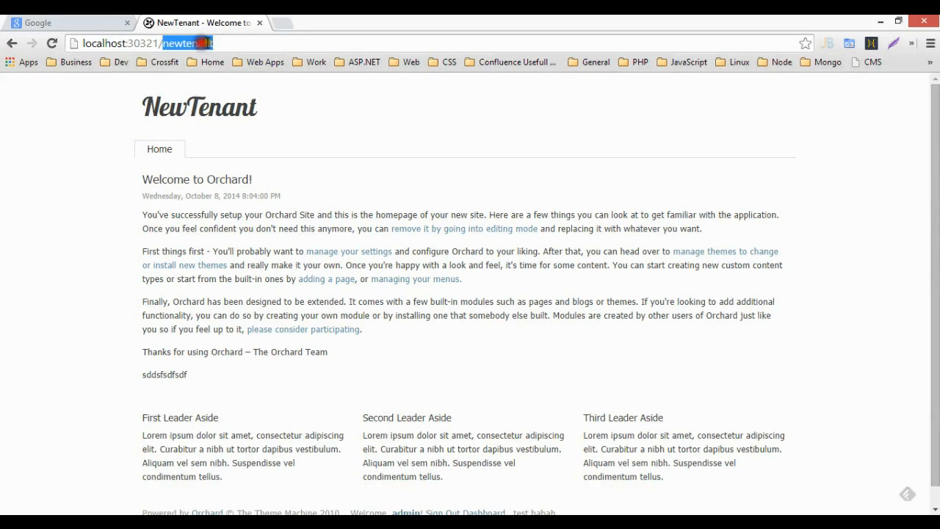
key(BackSpace)
key(BackSpace)
text(/)
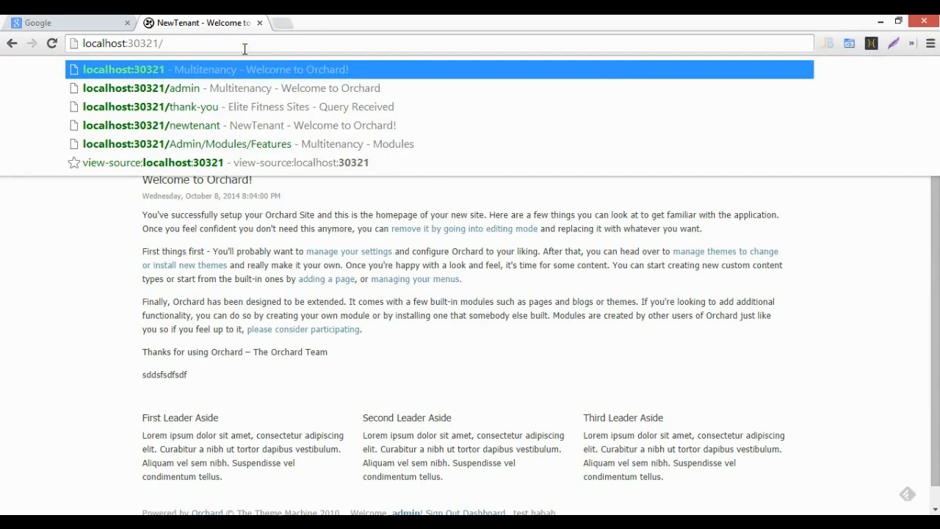
text(admin)
key(Return)
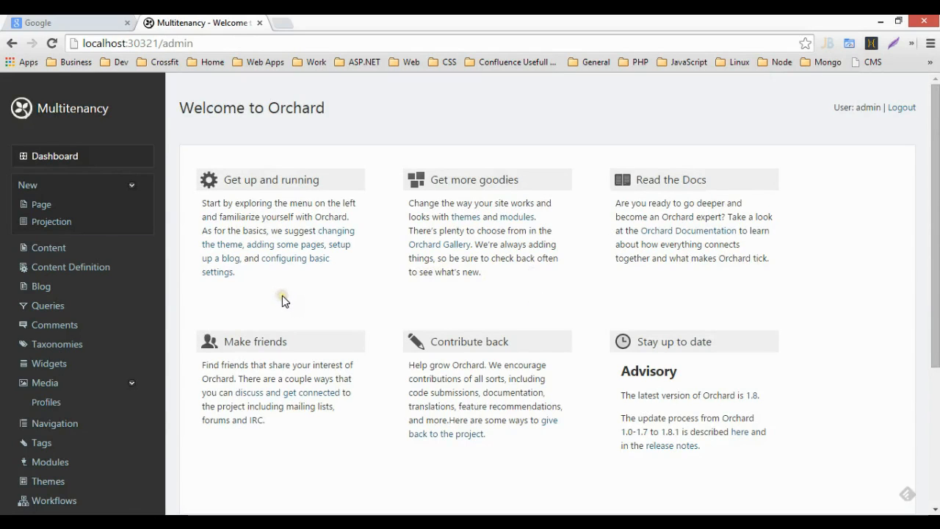
scroll(283, 298, down, 1)
scroll(227, 327, up, 1)
right_click(763, 522)
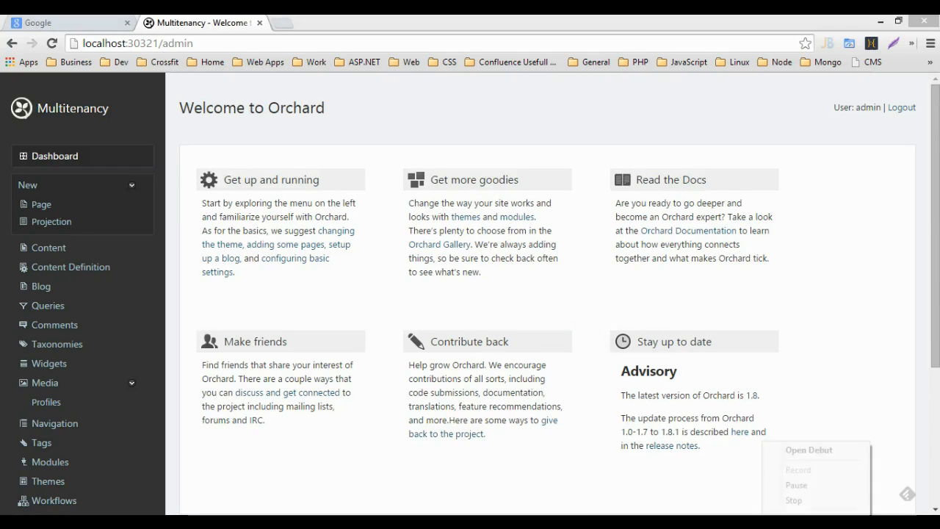